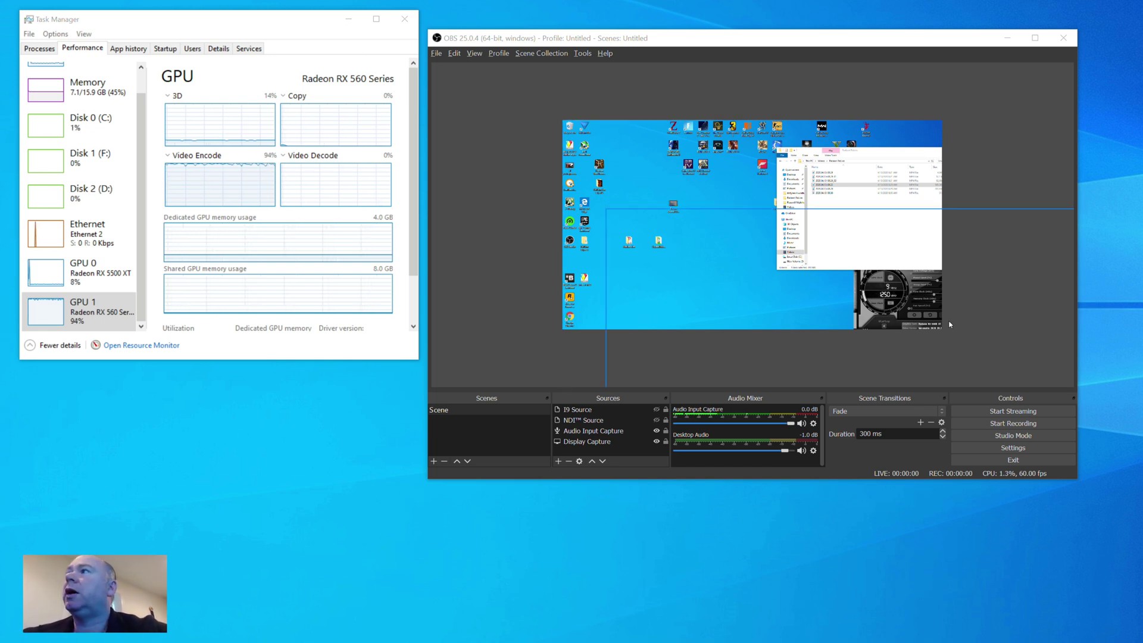
- Open the Output page's Recording tab in OBS Settings, showing the AMD H264/AVC encoder
click(1034, 447)
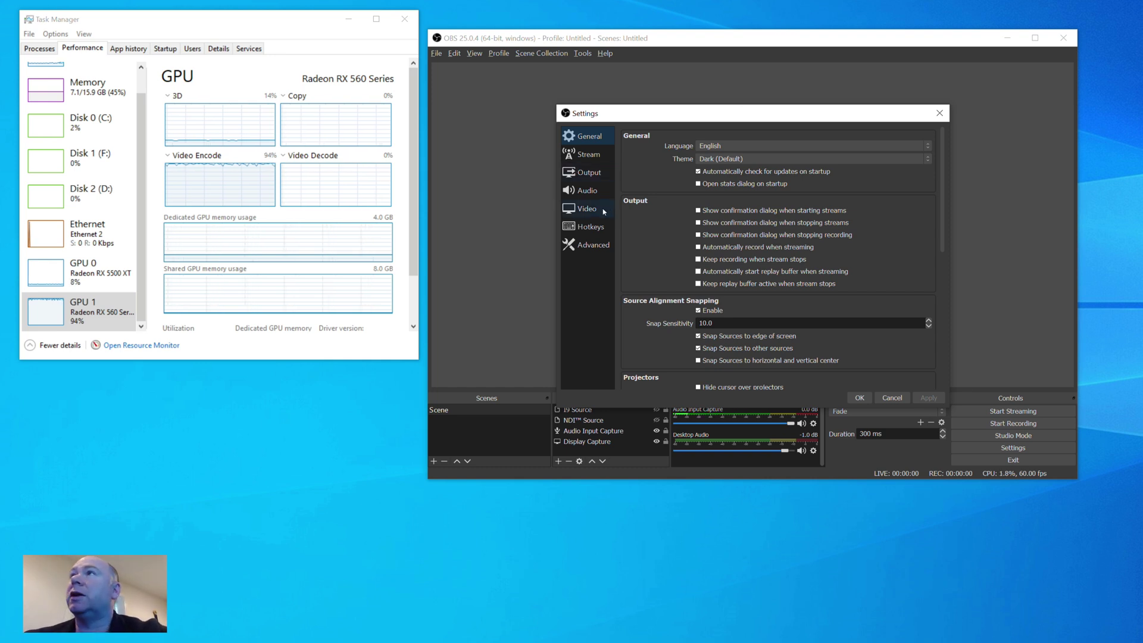
click(590, 173)
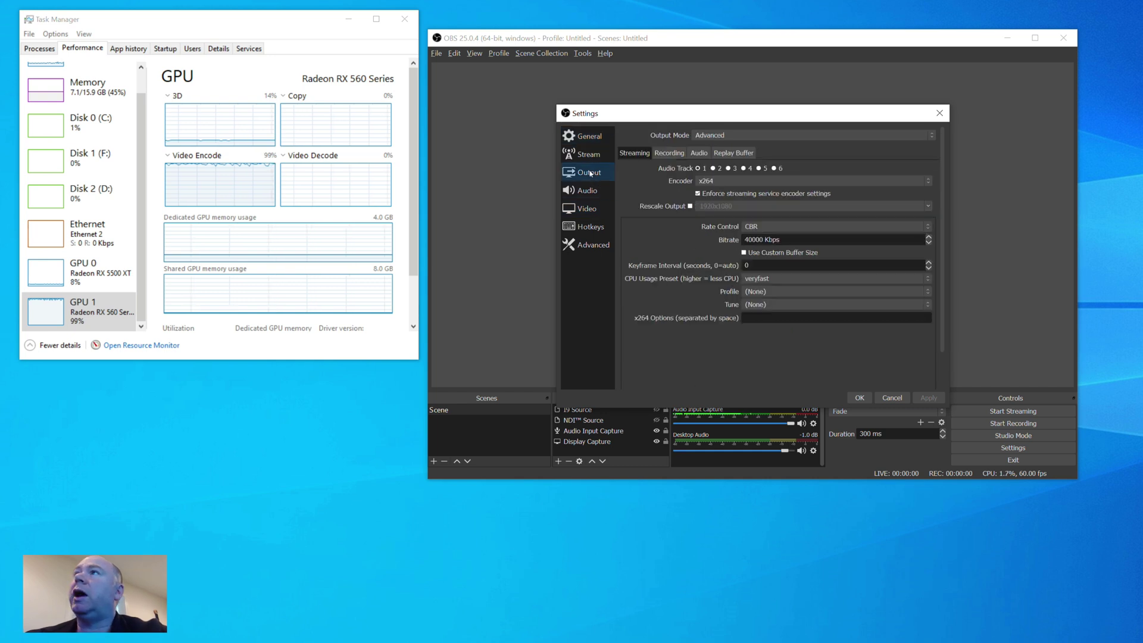
click(665, 155)
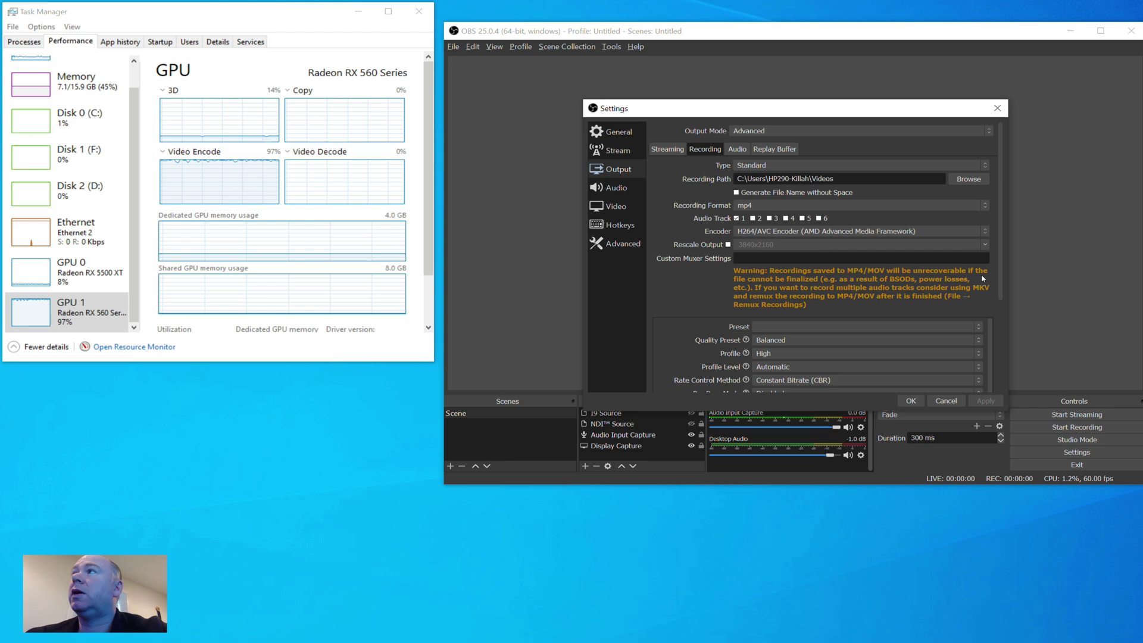
- Scroll to the AMD encoder options and switch View Mode to Basic
drag(1005, 268, 1002, 356)
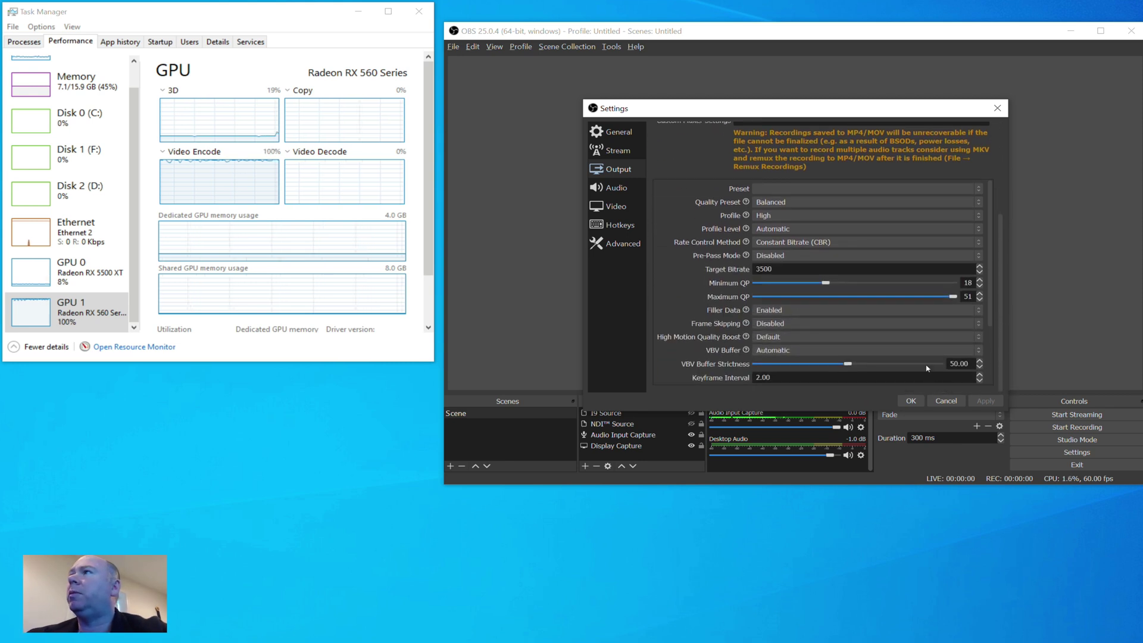
scroll(992, 322, down, 1)
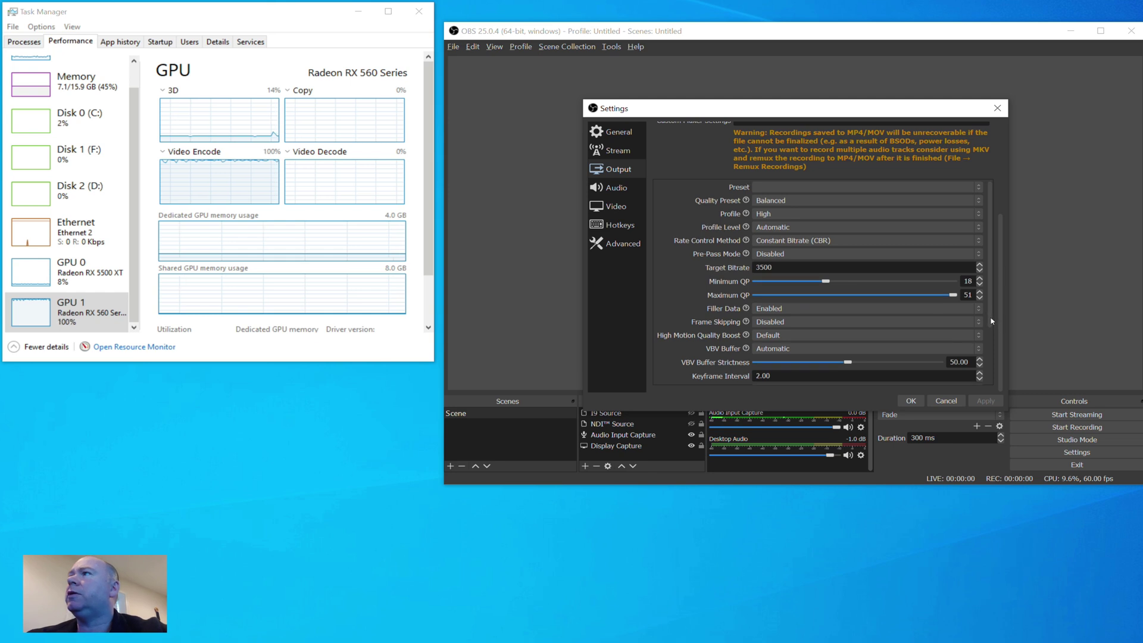
drag(1000, 323, 1000, 379)
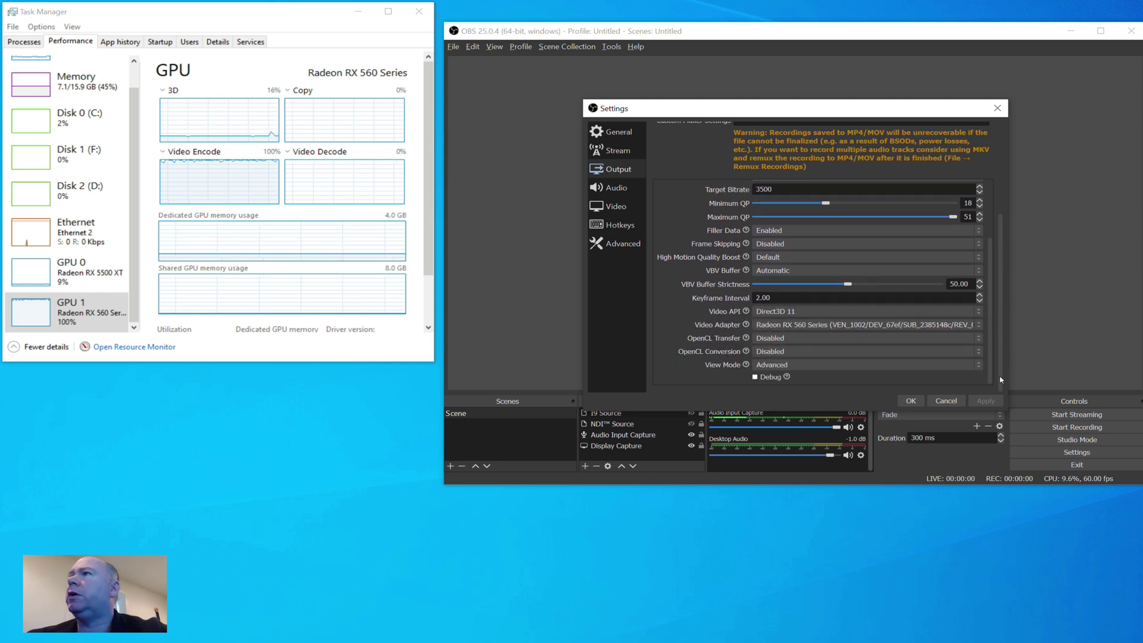
click(892, 365)
click(768, 375)
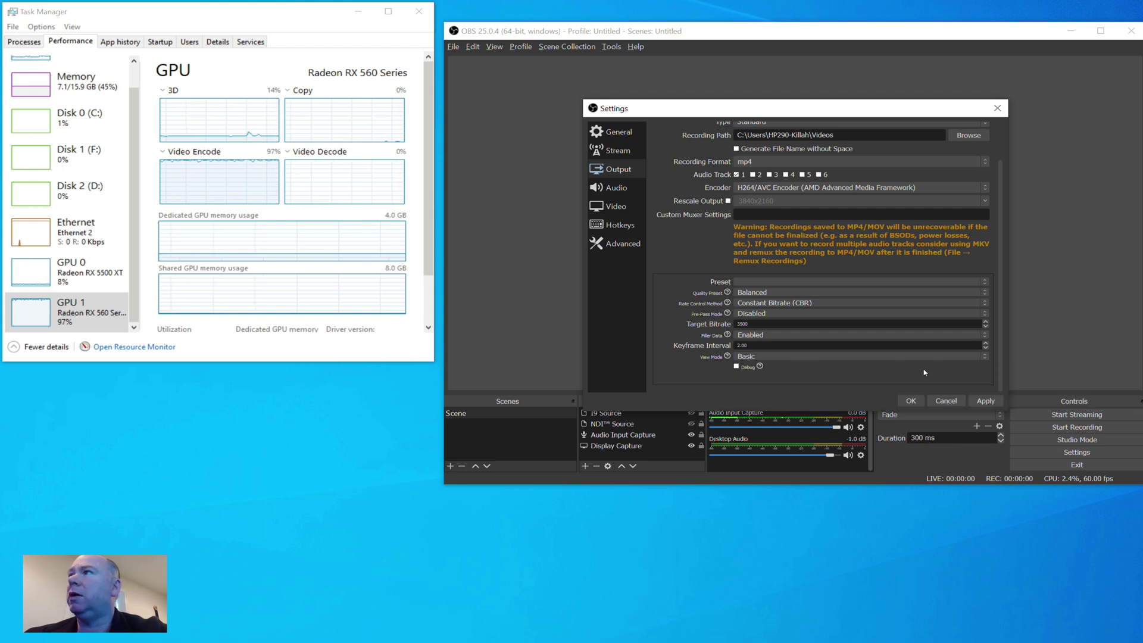
- Switch View Mode back to Advanced and review the QP limits and Radeon RX 5500 XT adapter fields
click(985, 358)
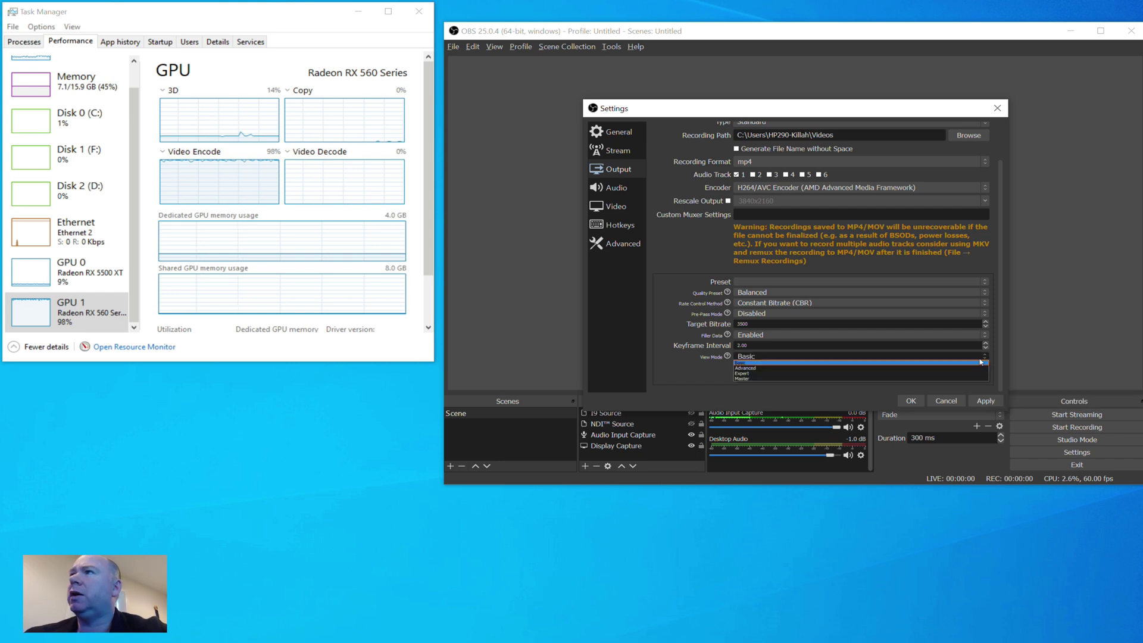
click(937, 369)
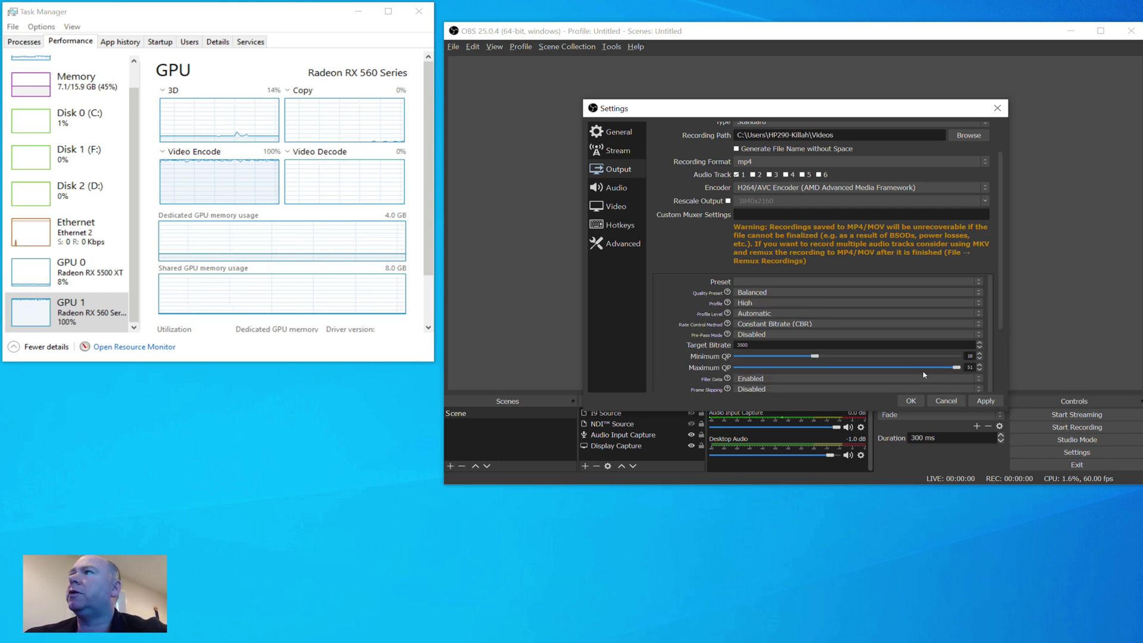
drag(1001, 326, 992, 386)
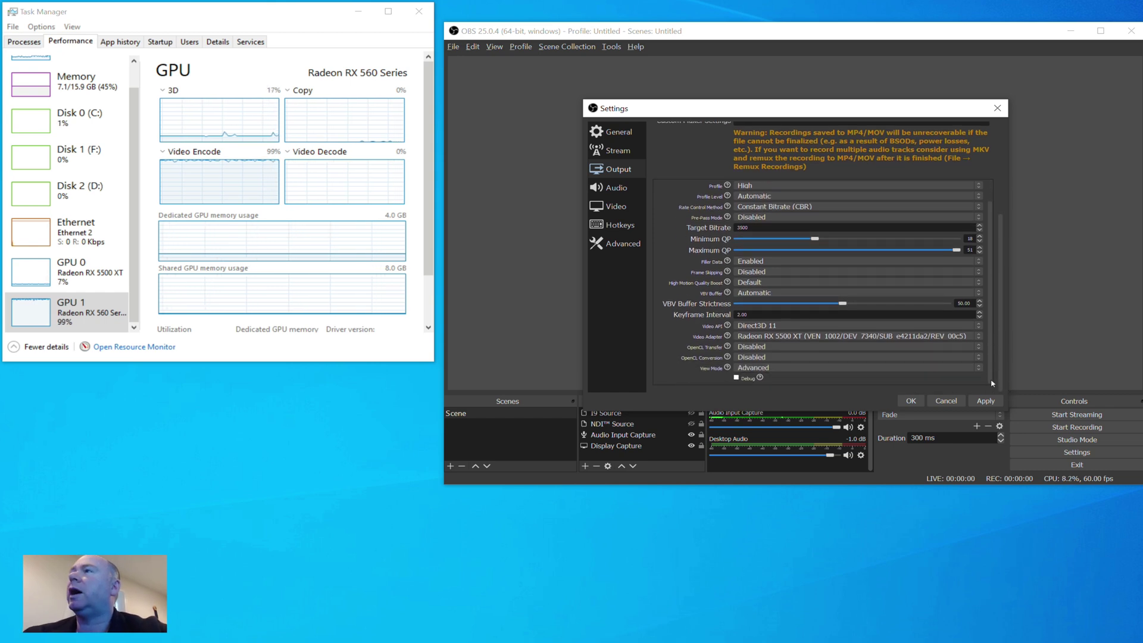
scroll(992, 382, up, 2)
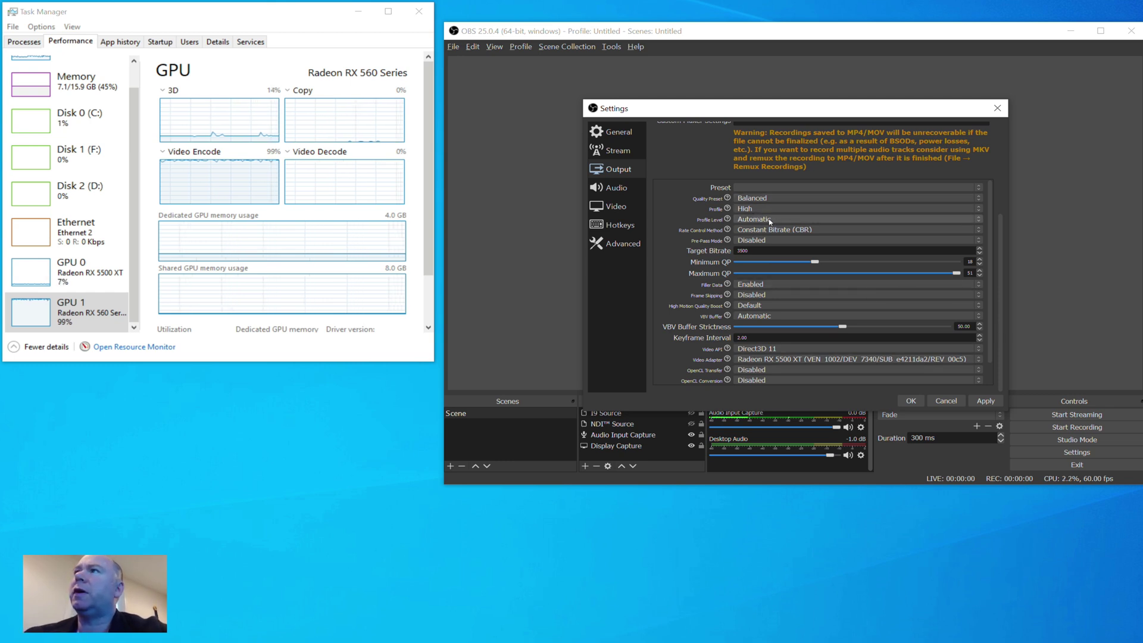
mouse_move(772, 240)
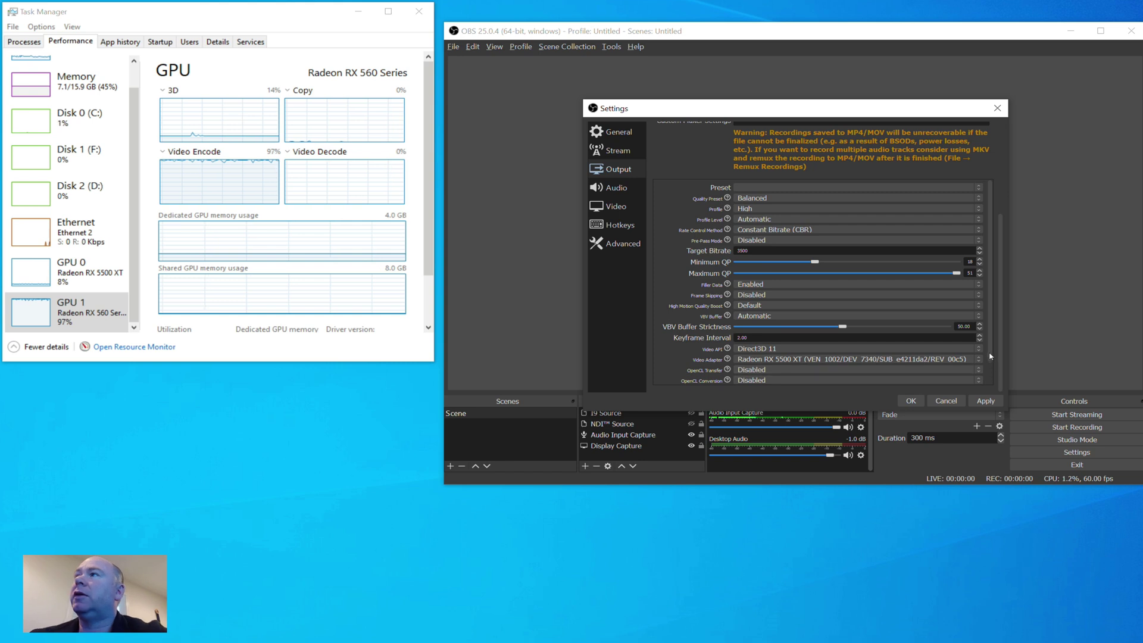
scroll(991, 356, down, 2)
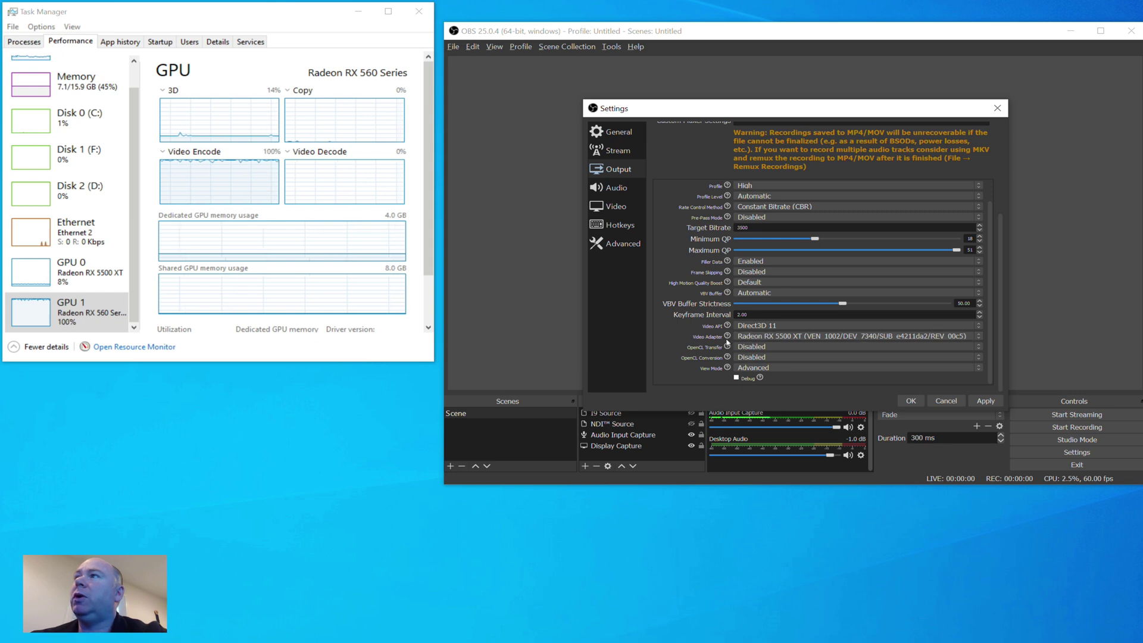
- Set the Video Adapter to Radeon RX 560 Series, apply and save, then start recording
click(972, 337)
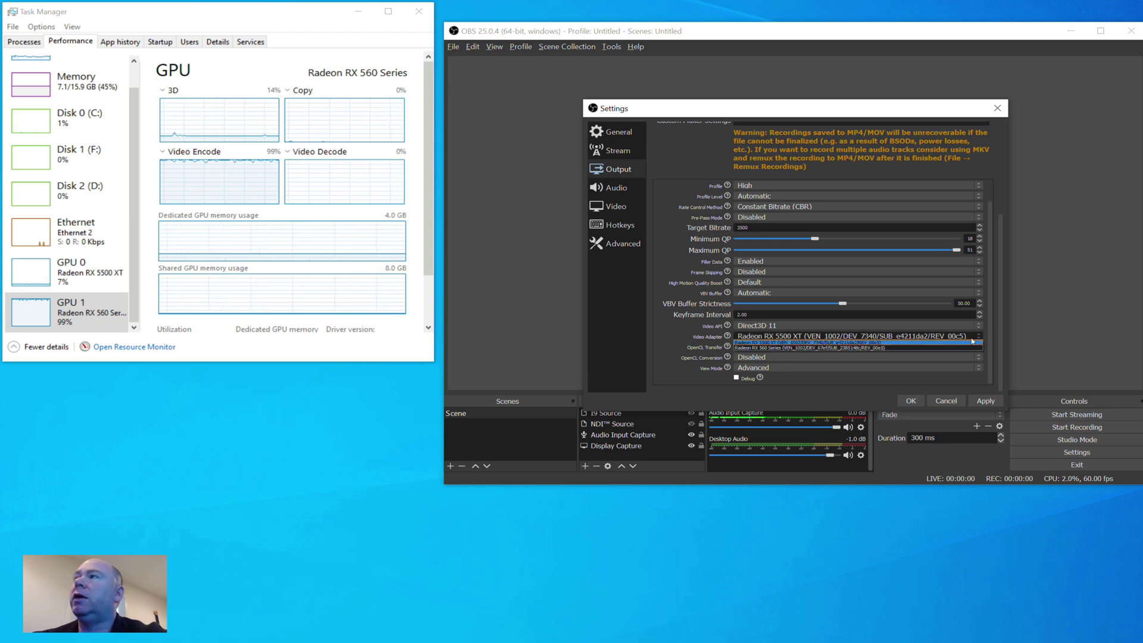
click(923, 348)
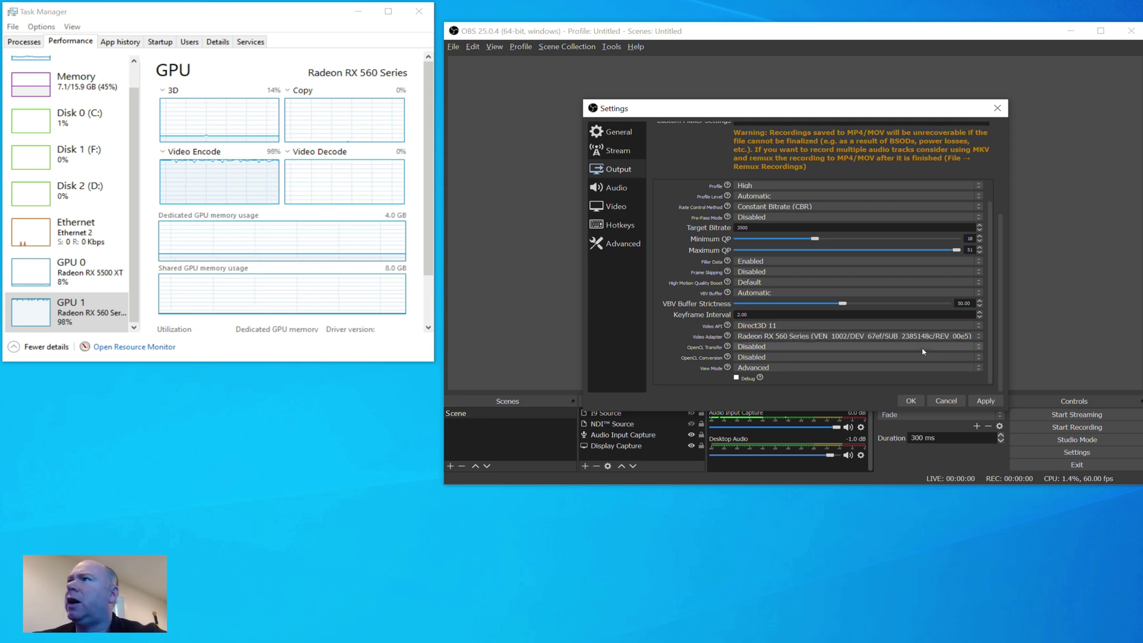
click(985, 402)
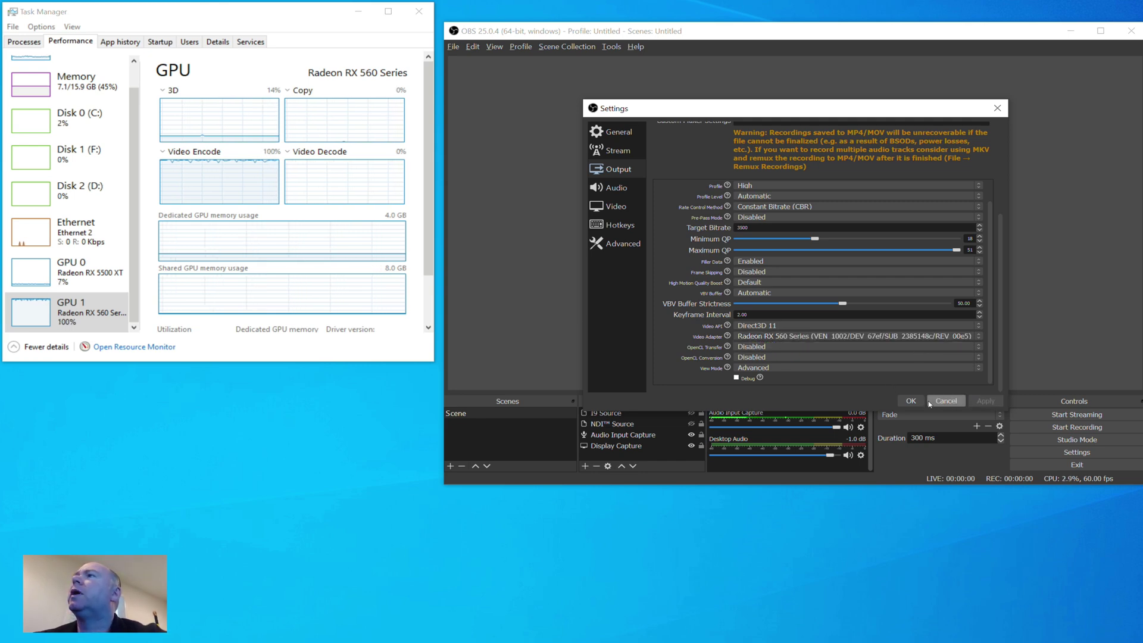
click(910, 401)
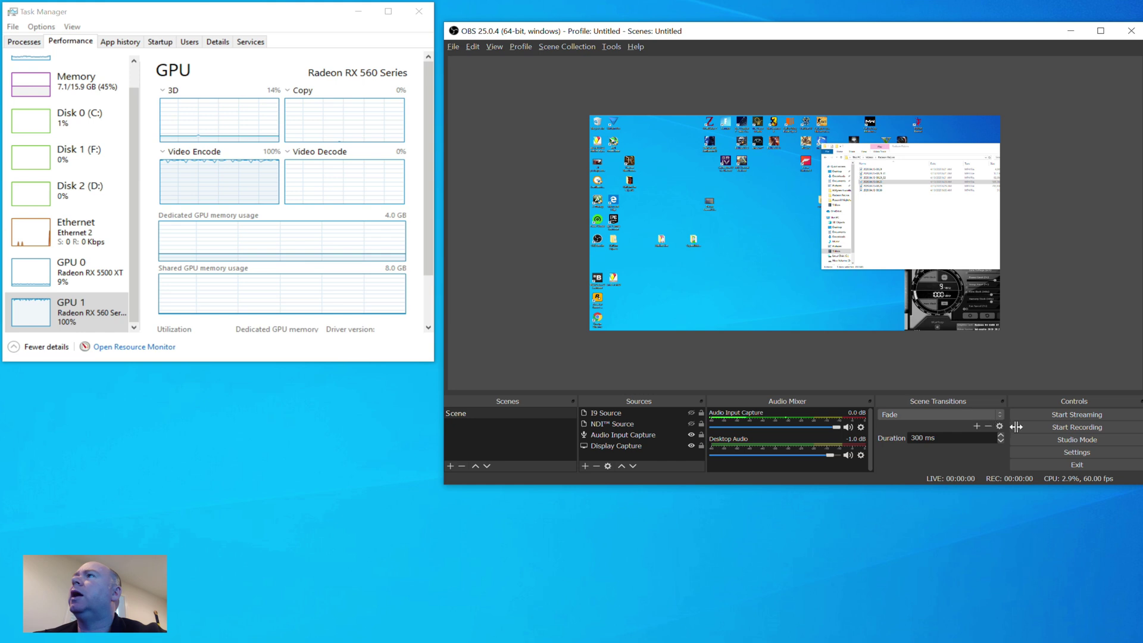
click(1051, 429)
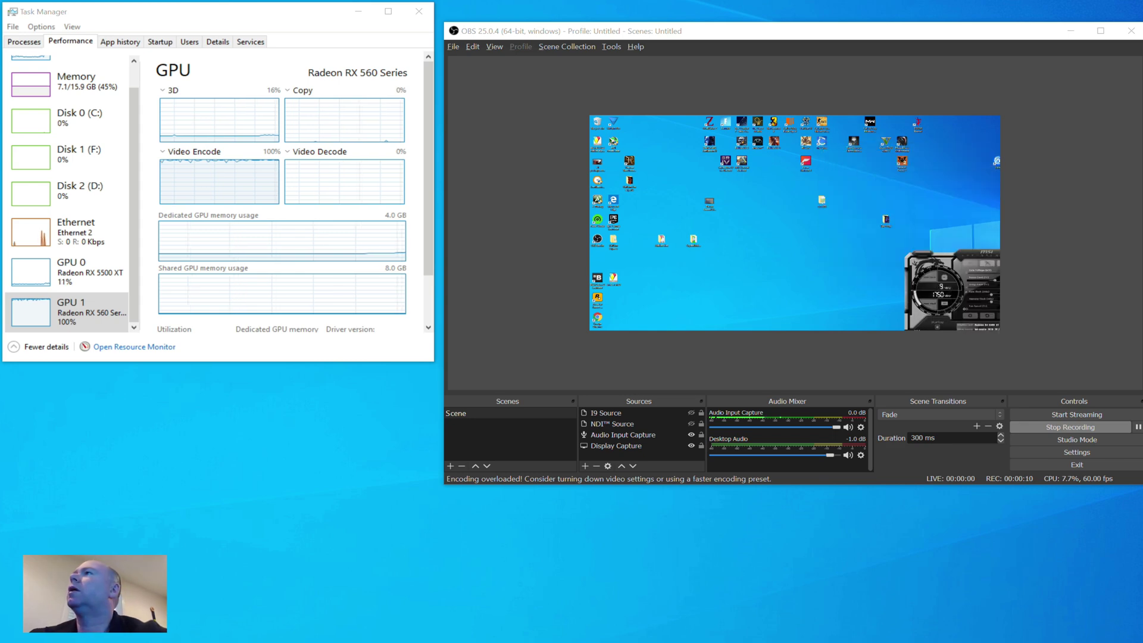
key(alt+Tab)
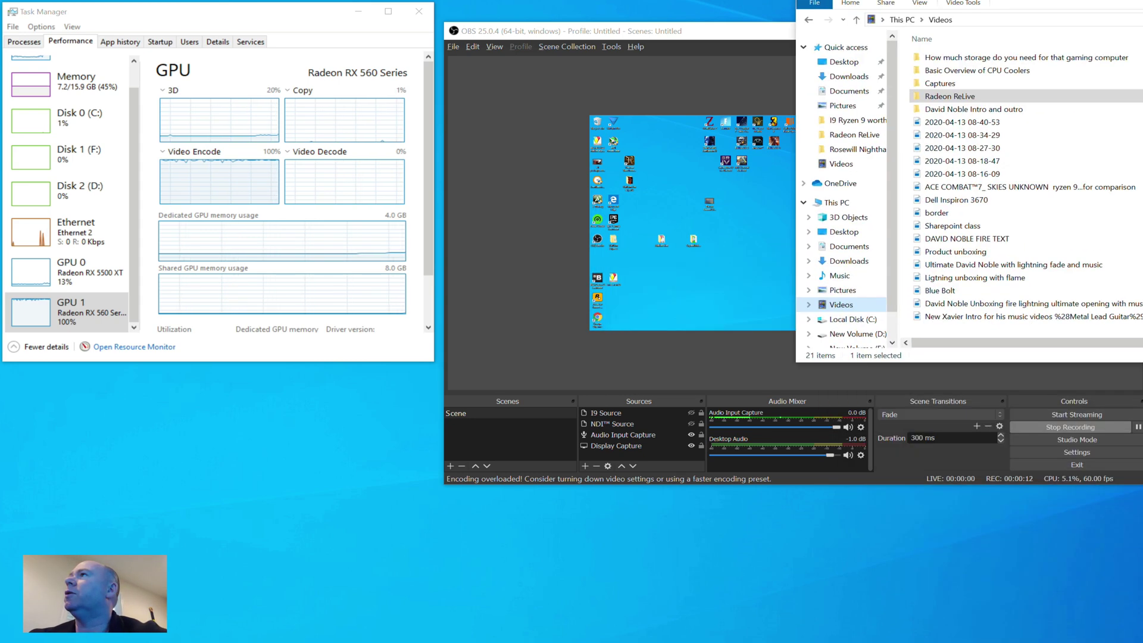
drag(854, 168, 917, 79)
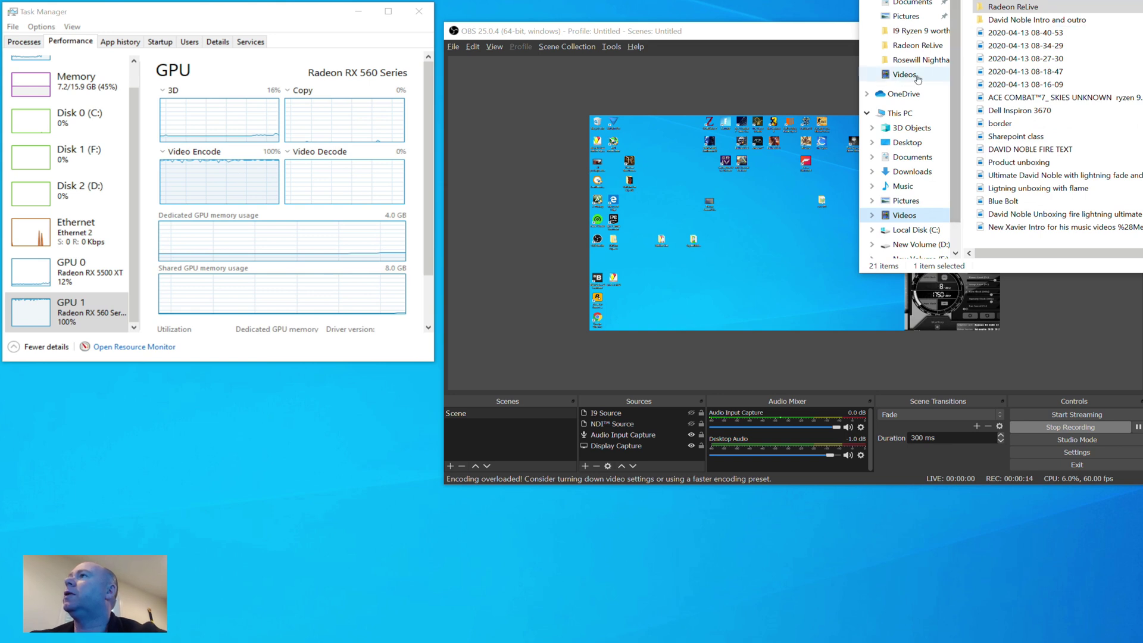
drag(859, 83, 1142, 84)
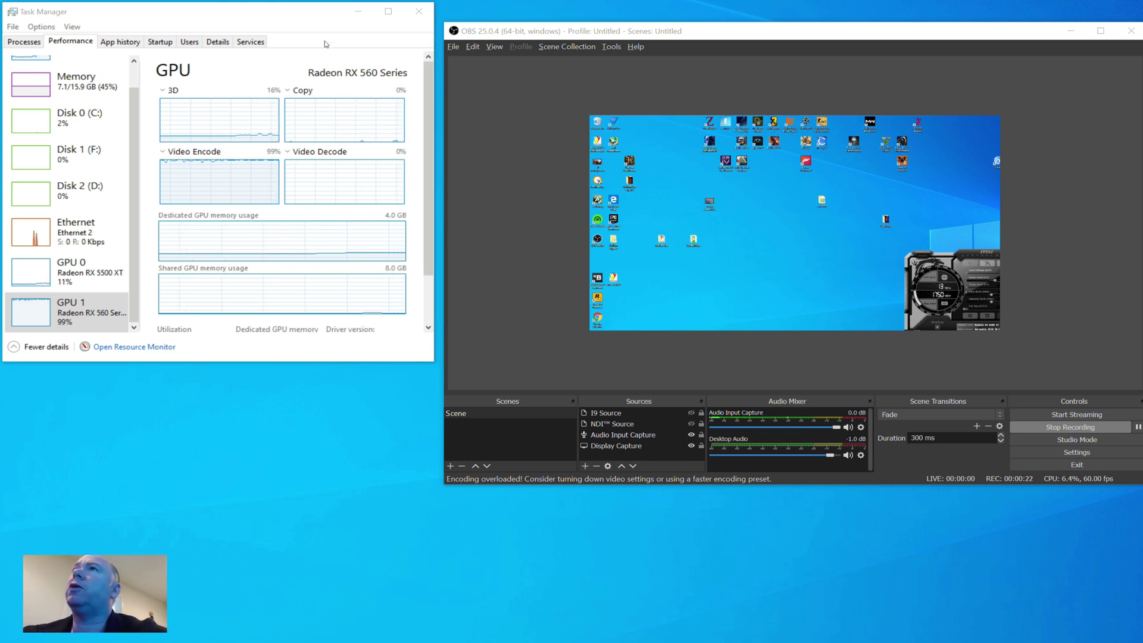
click(289, 13)
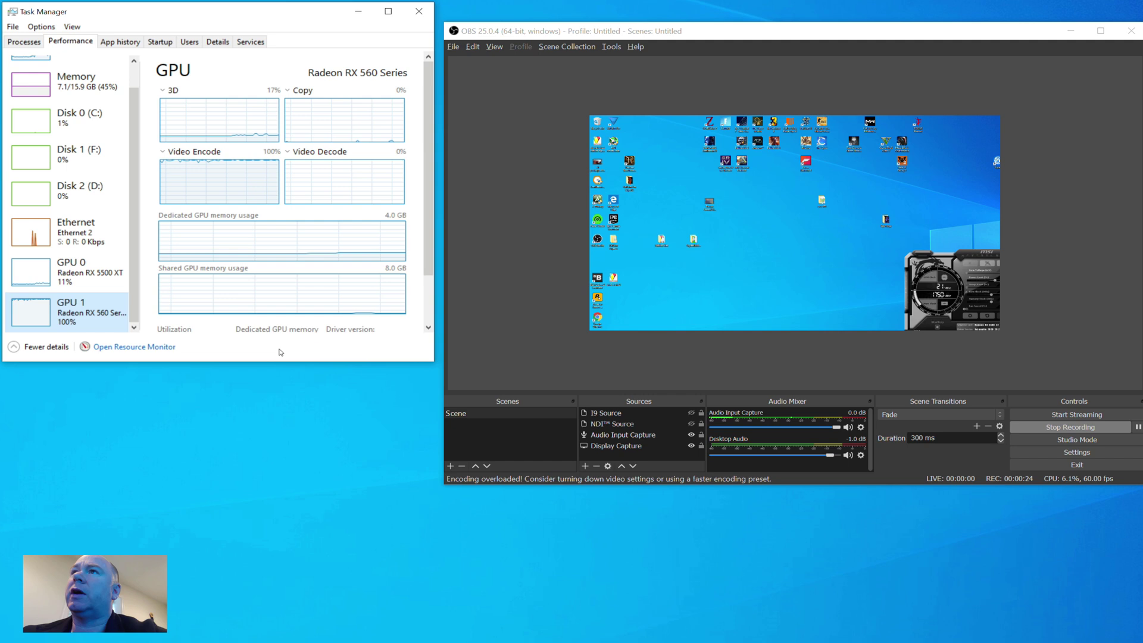
- Make Task Manager taller so the RX 560's full statistics, including 100% video encode, are visible
drag(281, 360, 283, 564)
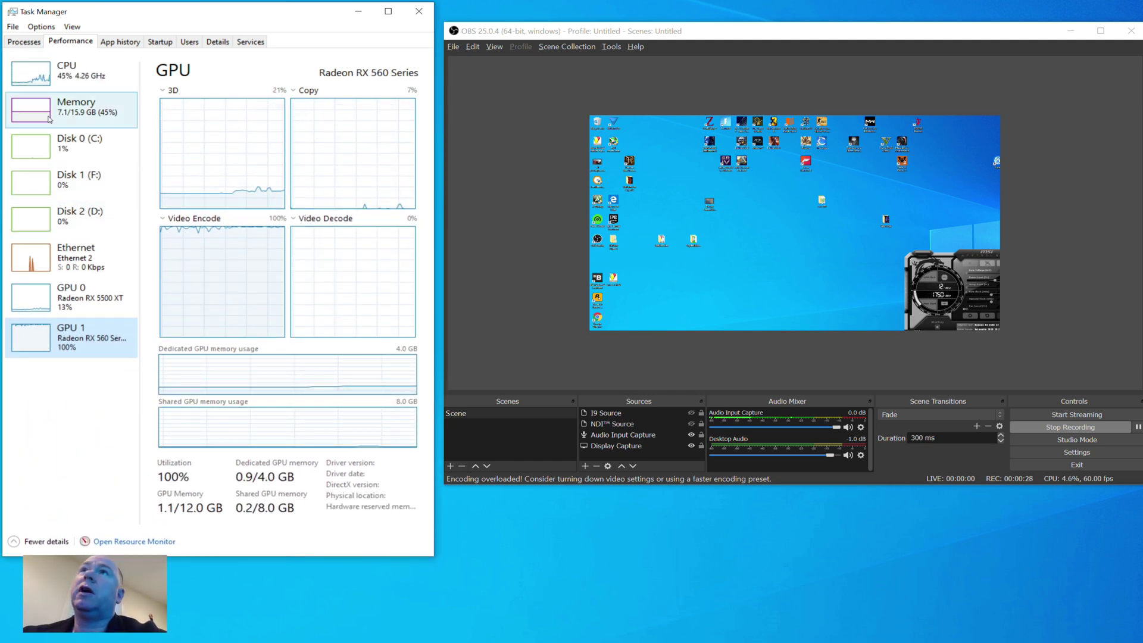
click(26, 42)
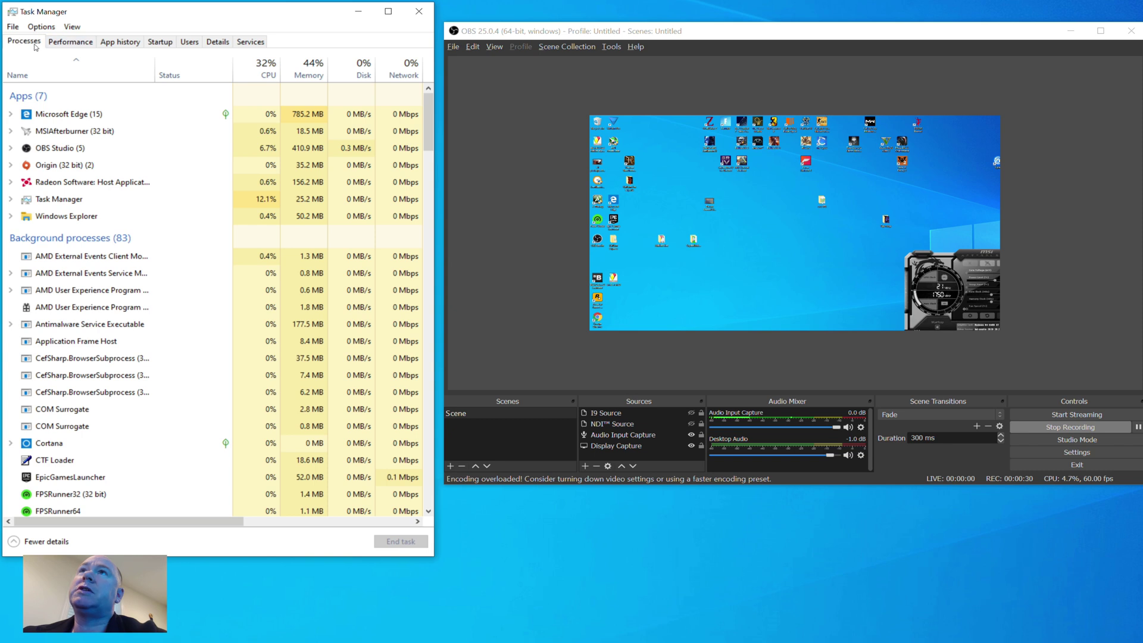
click(64, 43)
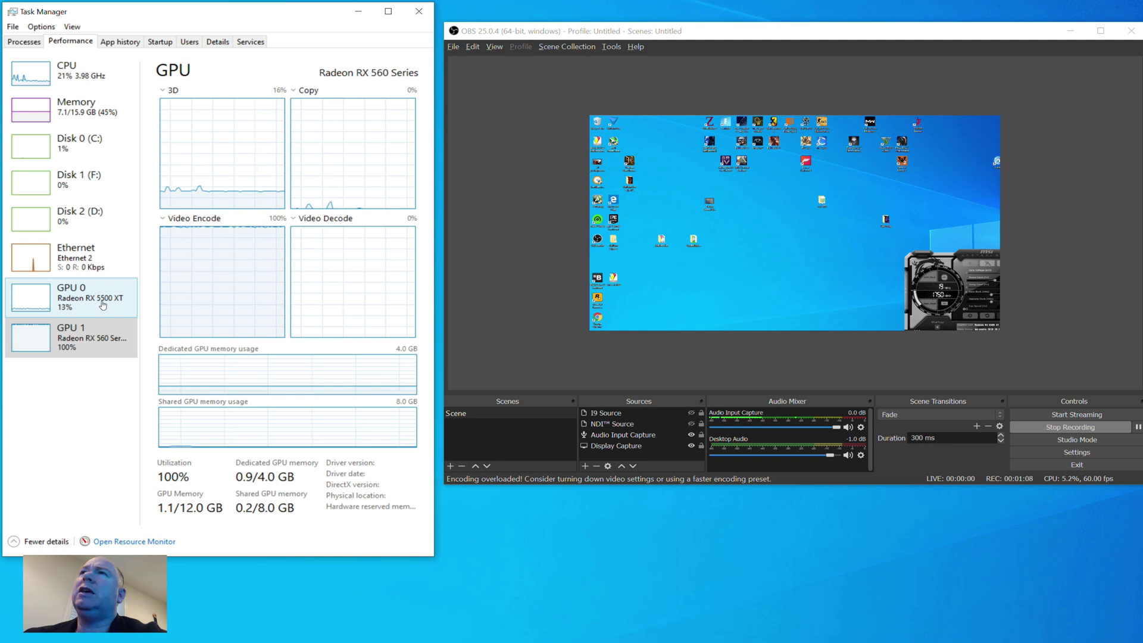
- Select GPU 0 to view the Radeon RX 5500 XT's graphs, with video encode at 0%
click(103, 305)
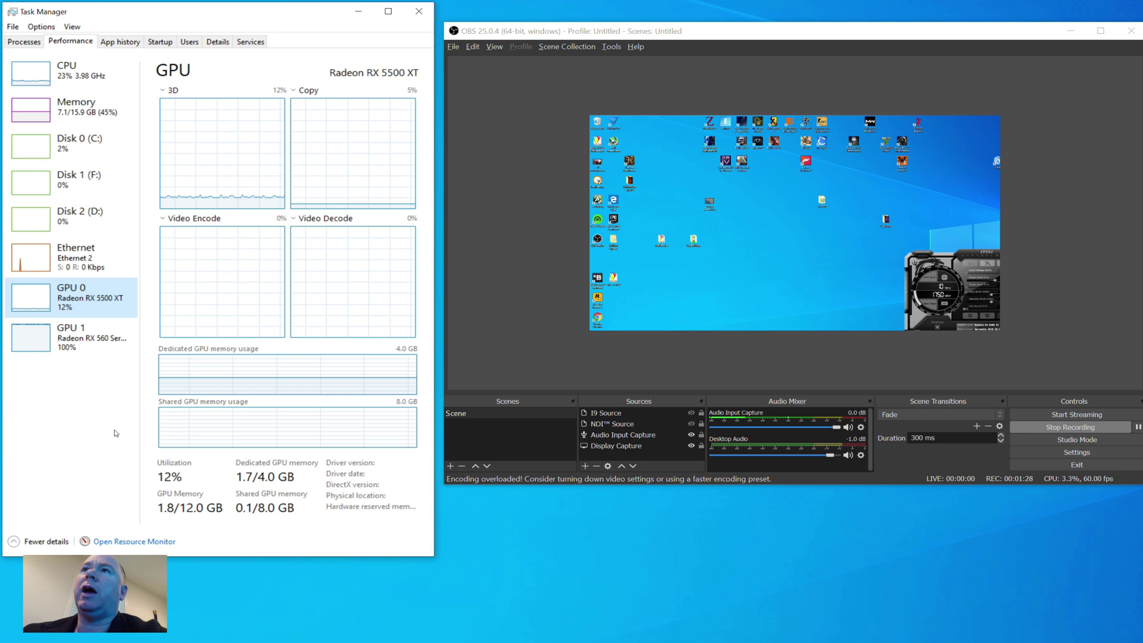
- Select GPU 1 to confirm the Radeon RX 560 Series is at 100% video encode
click(91, 346)
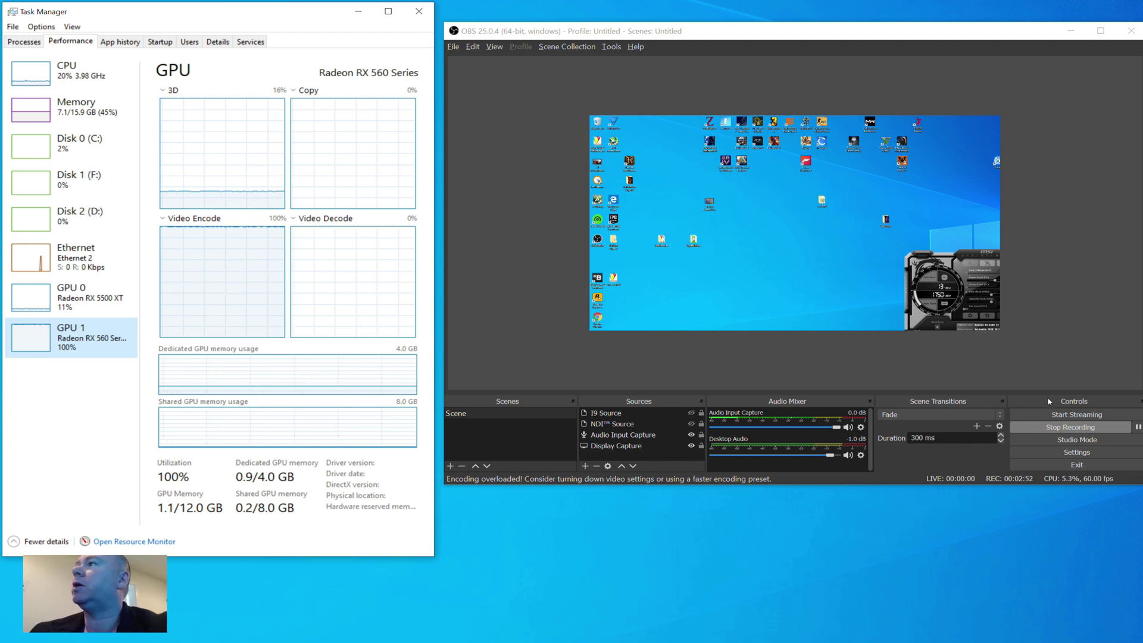
- Stop the OBS recording at about 3:10 and open the new 52.4 MB video file
click(1098, 430)
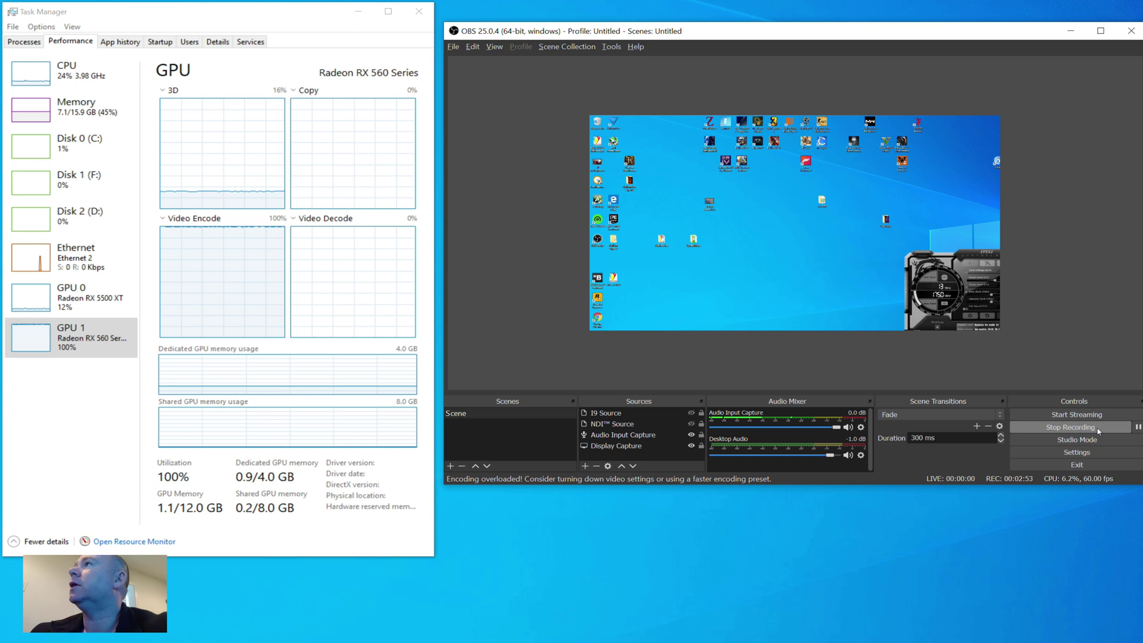
click(1098, 427)
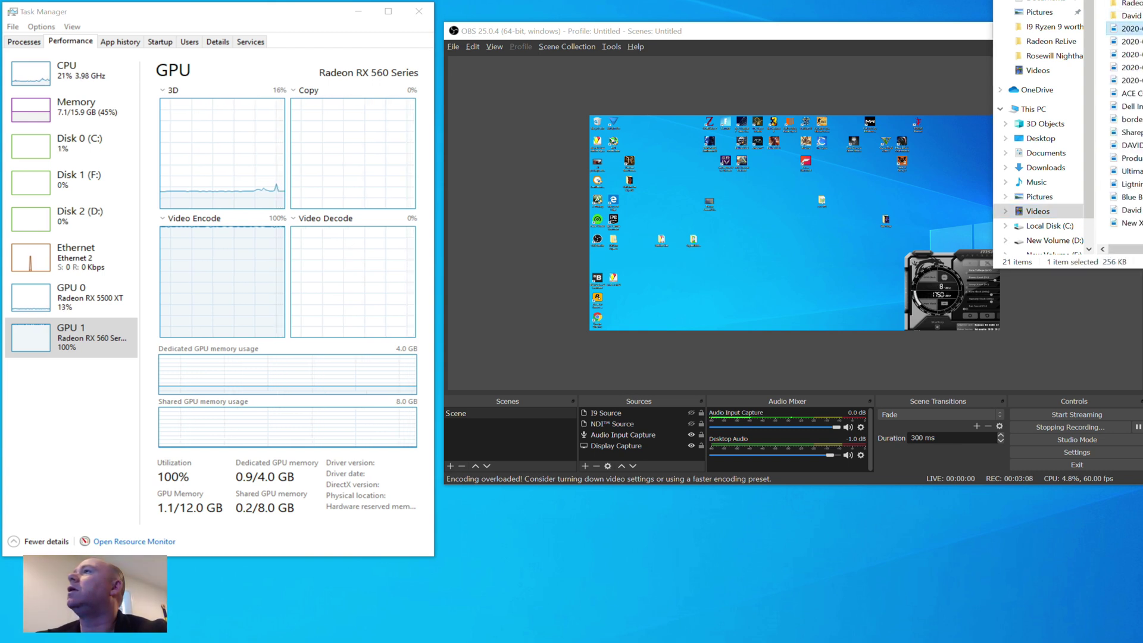
key(Return)
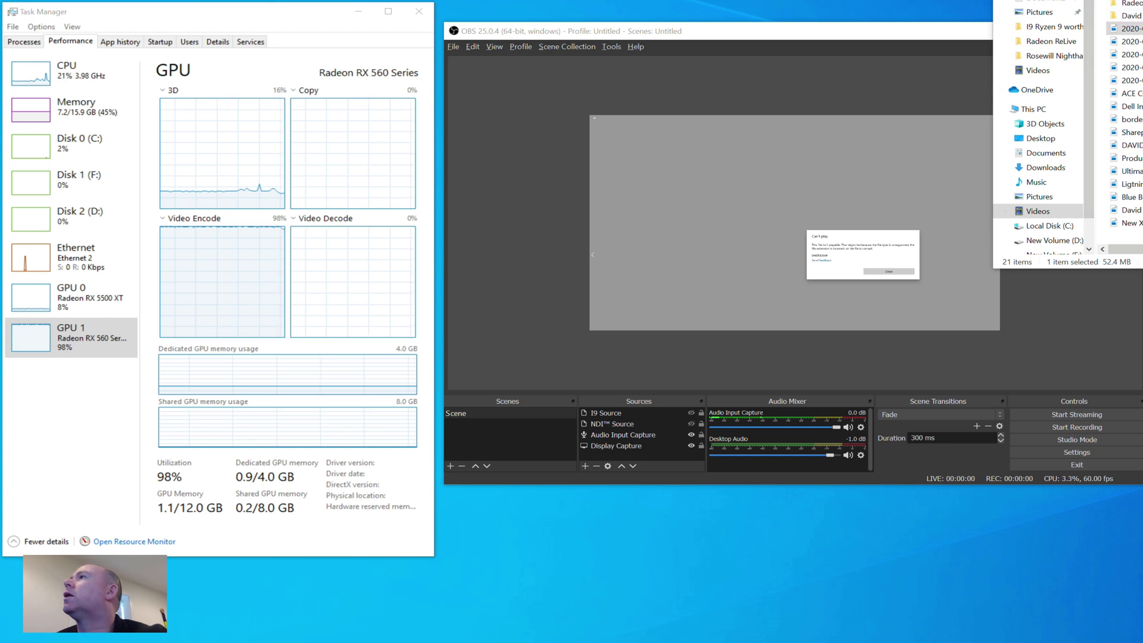
- Dismiss the can't-play error and play the recording, seeking ahead to about 2:17
drag(1072, 0, 884, 0)
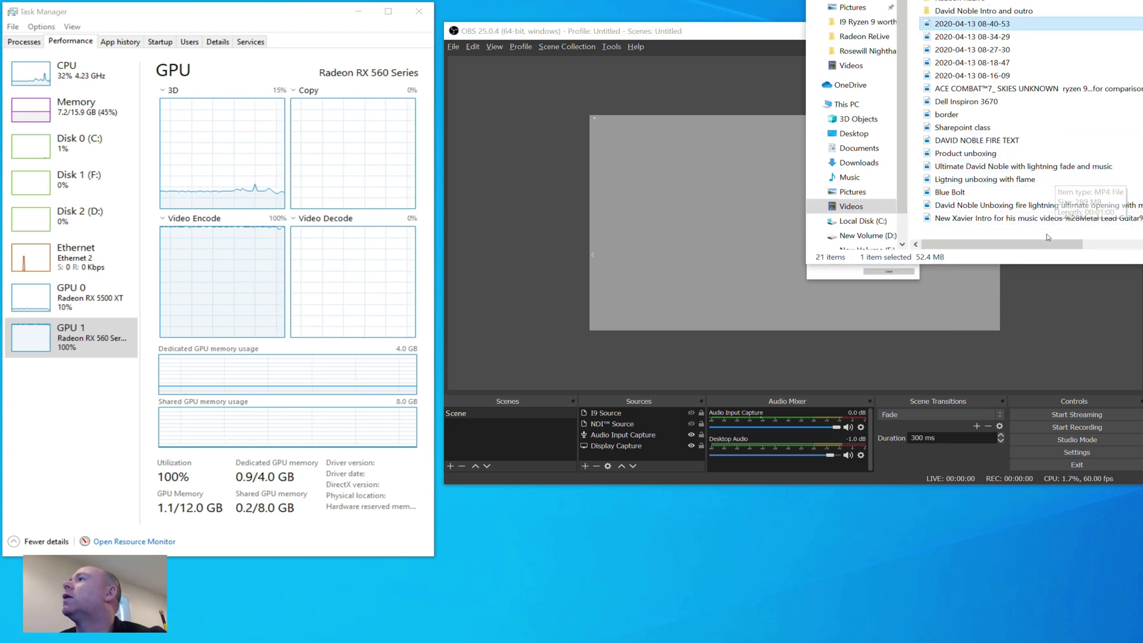
drag(1048, 237, 1001, 244)
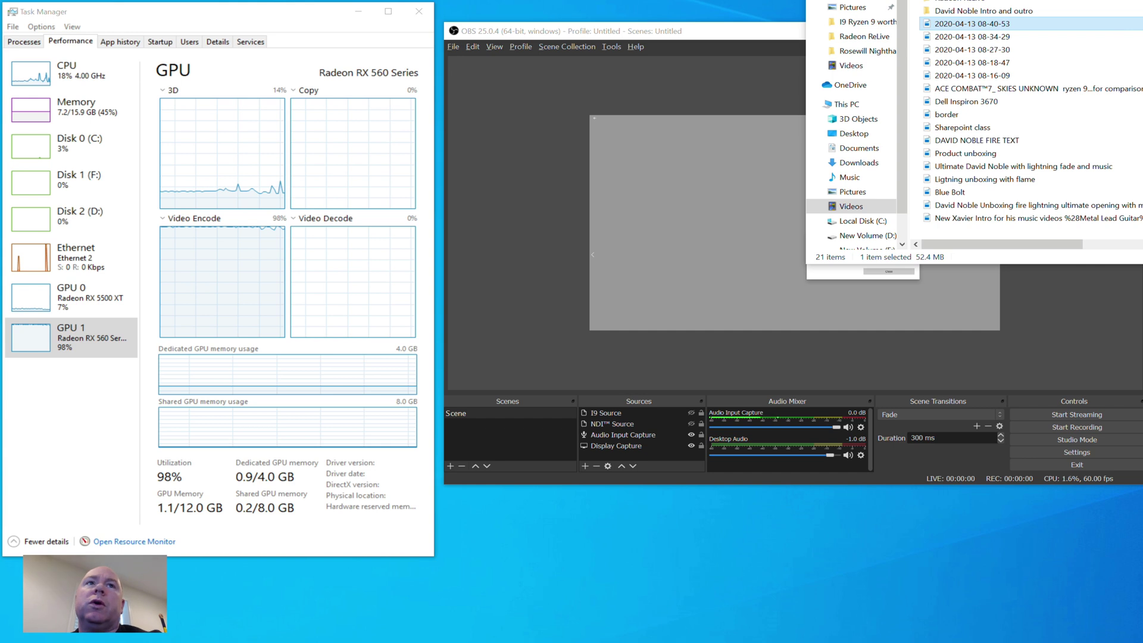
click(902, 271)
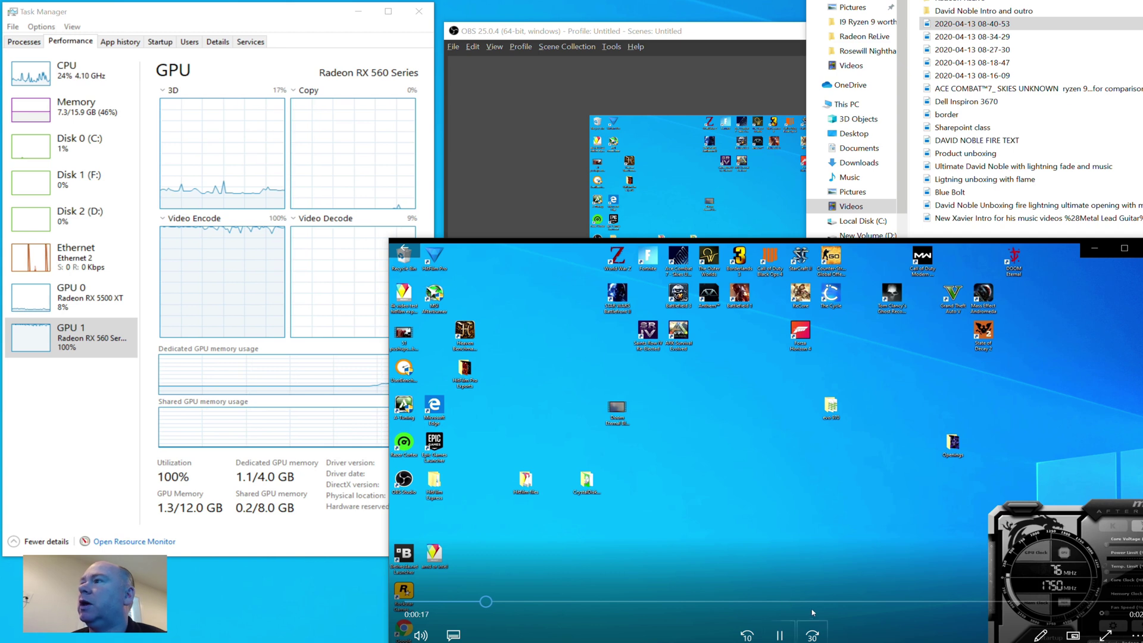
click(884, 602)
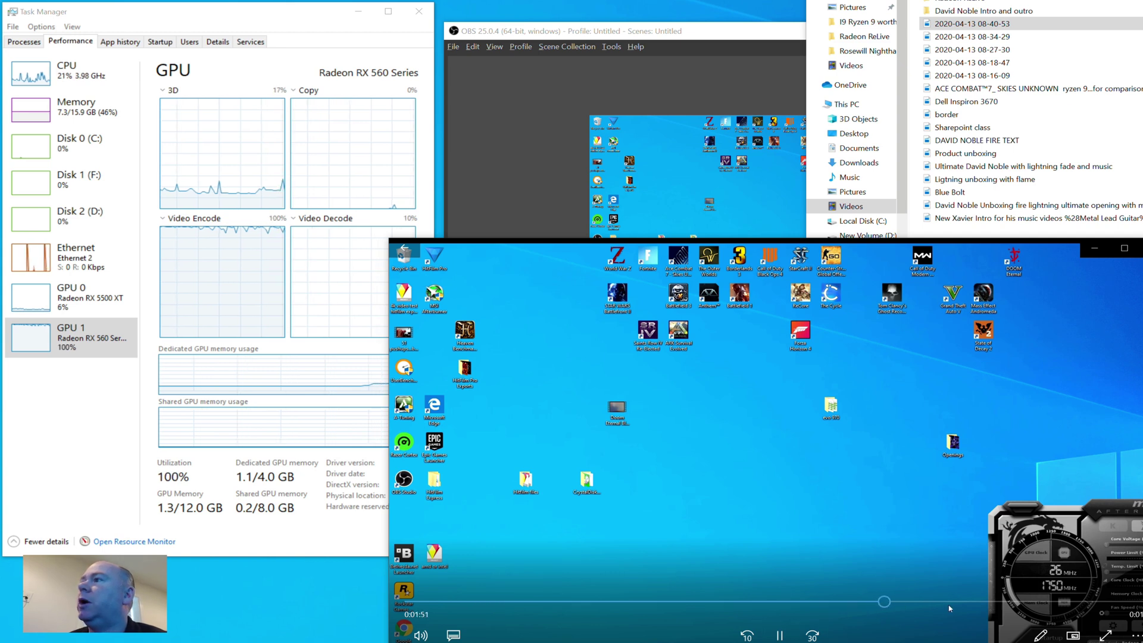
drag(949, 608, 996, 606)
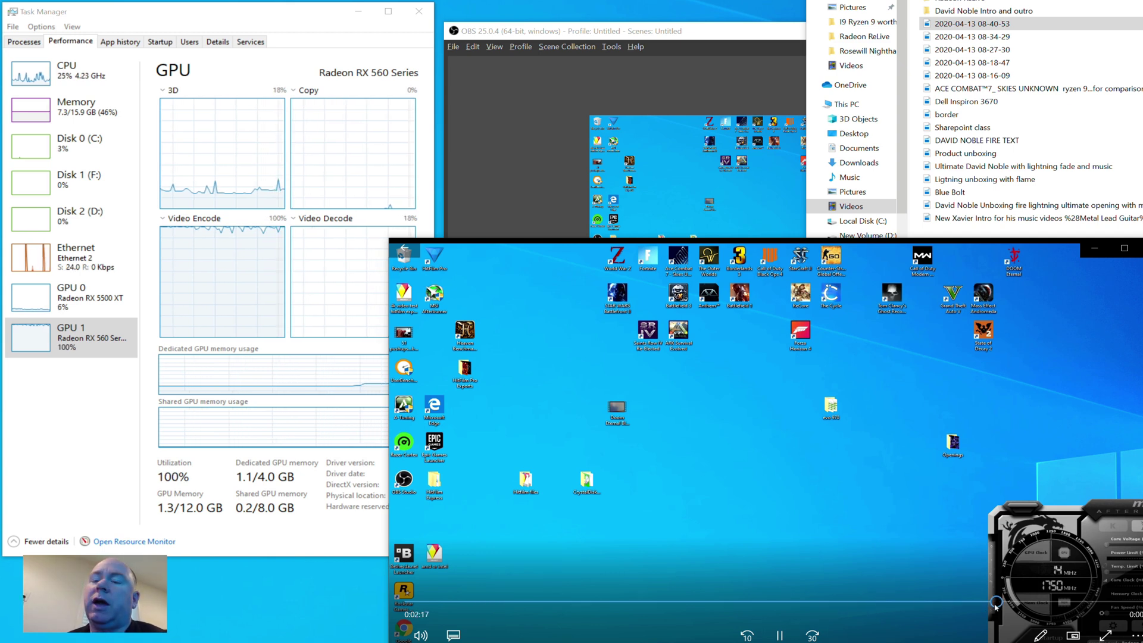